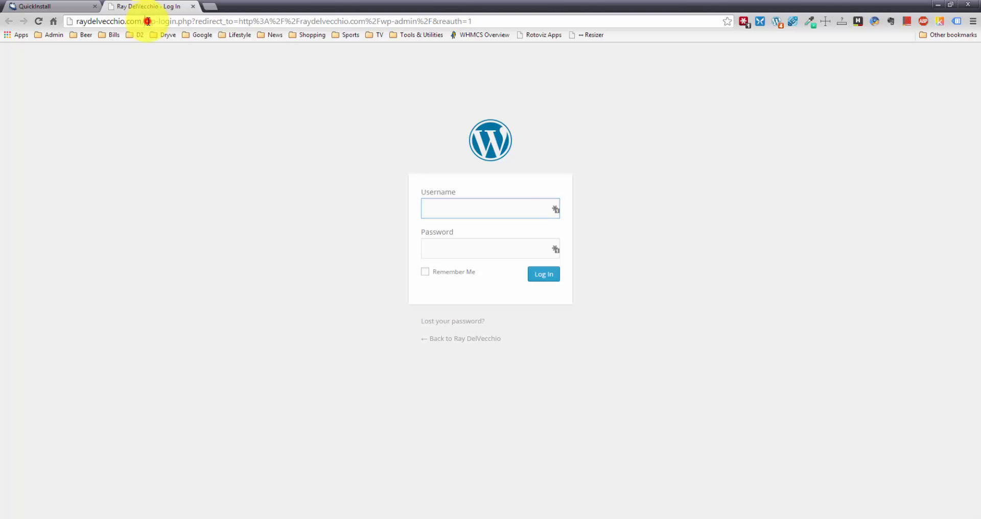
# Load the site's admin login page by replacing the path after its domain with wp-admin.
pyautogui.click(150, 22)
pyautogui.moveTo(143, 21); pyautogui.dragTo(575, 19)
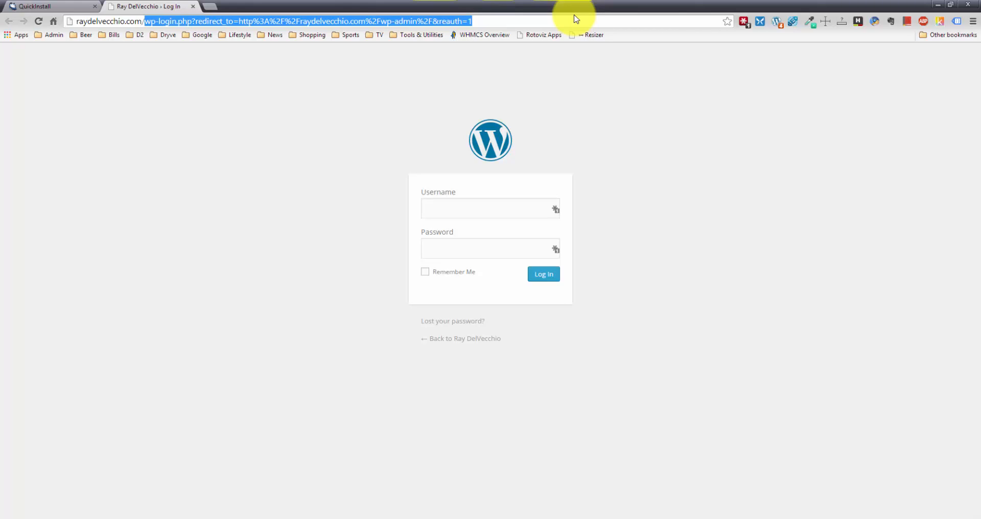
pyautogui.write('wp')
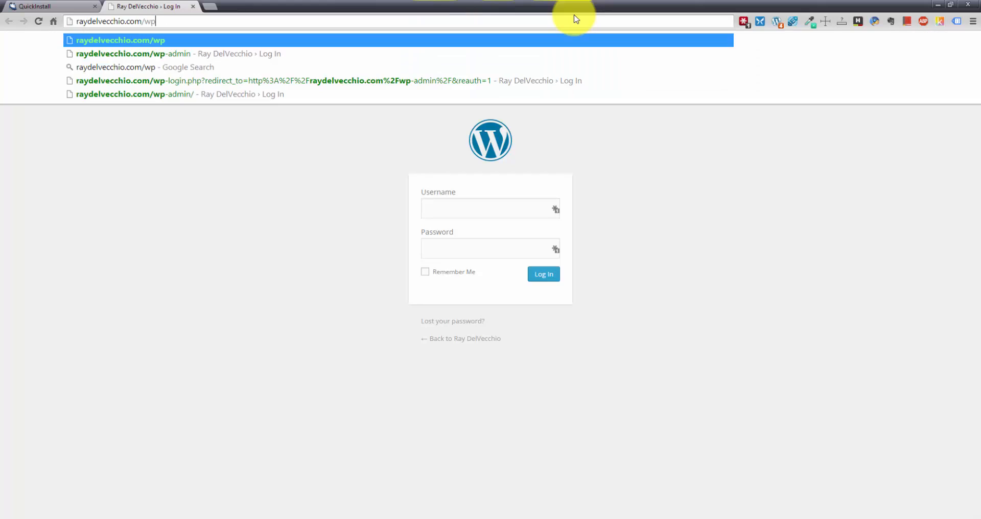
pyautogui.write('-admin')
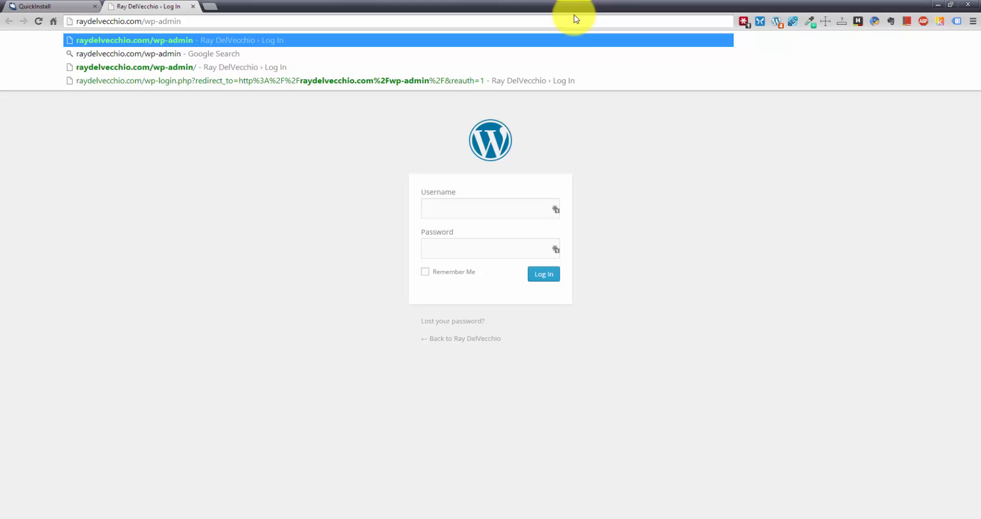
pyautogui.press('Return')
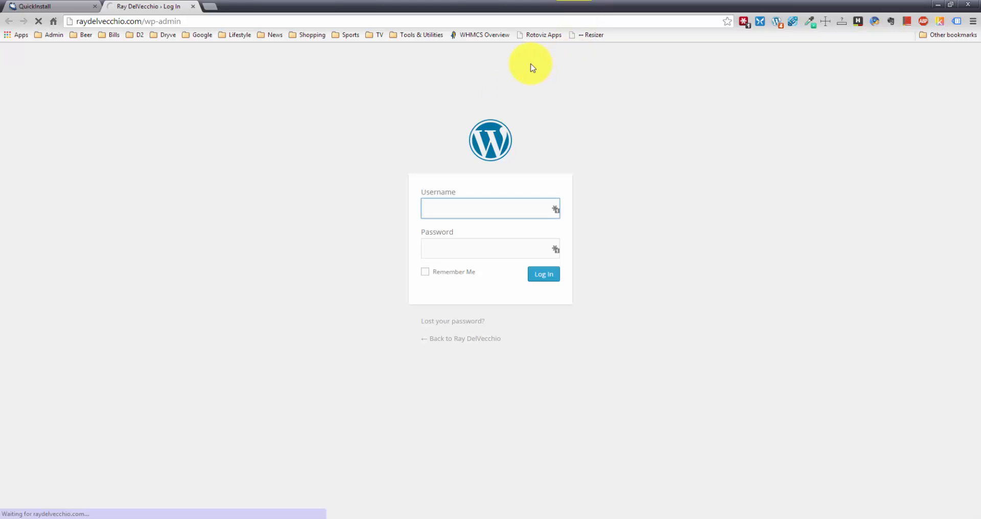
# Log in to the WordPress admin with the administrator's username and account password.
pyautogui.click(488, 206)
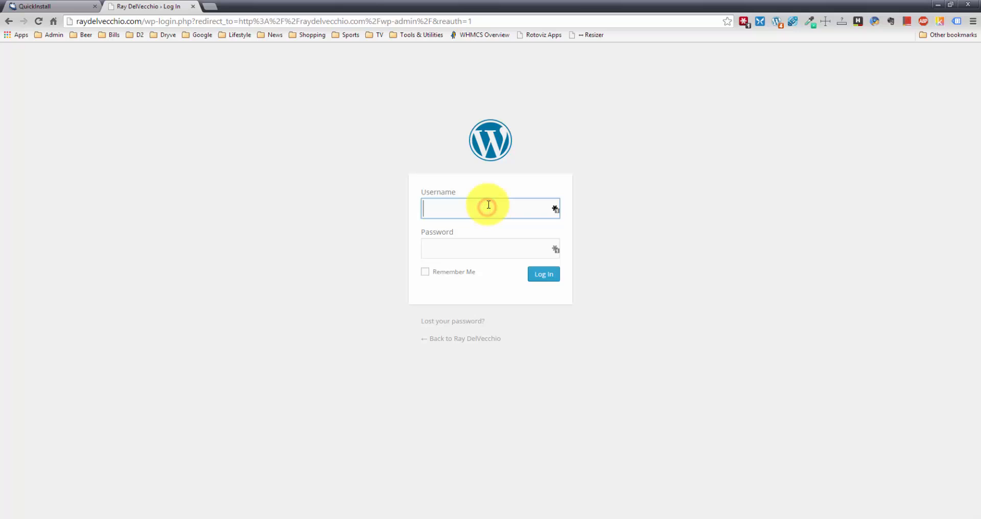
pyautogui.write('raymond')
pyautogui.press('Tab')
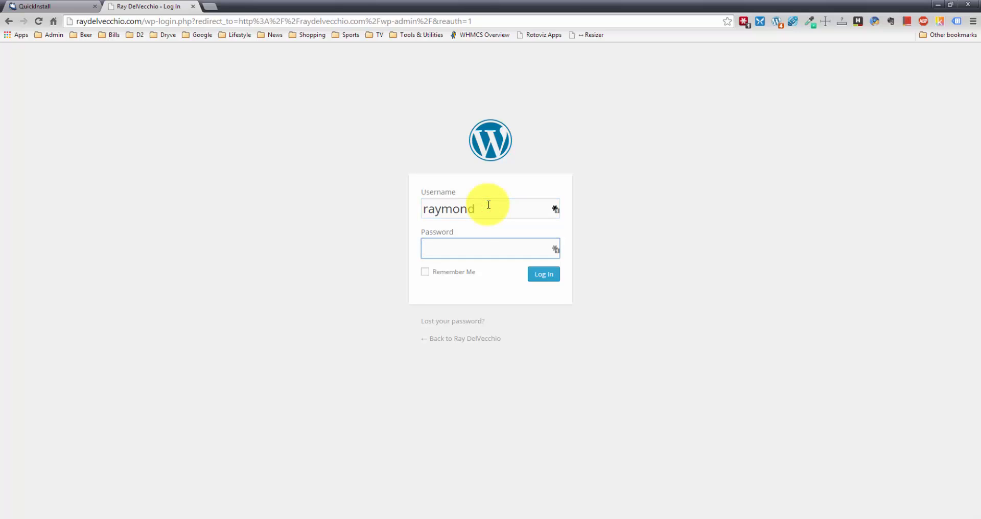
pyautogui.hotkey('ctrl', 'v')
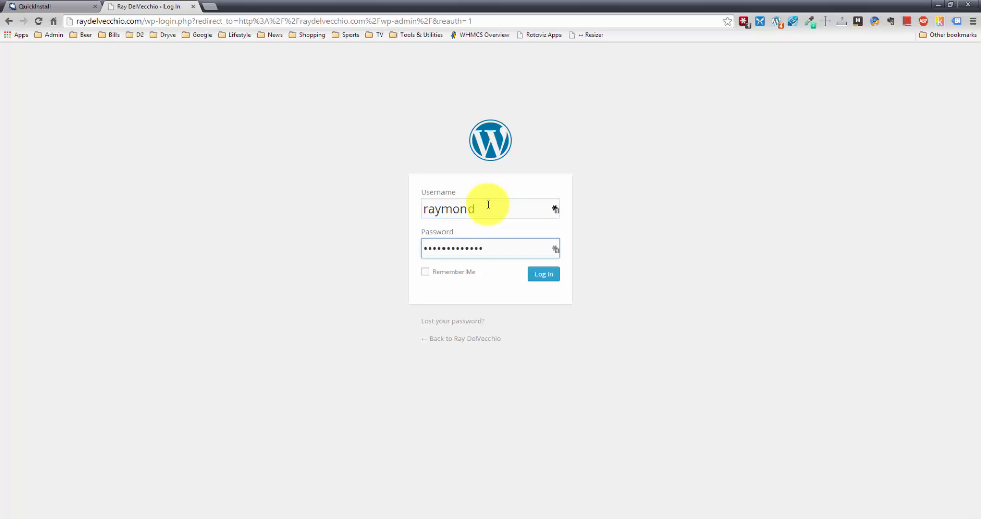
pyautogui.click(552, 278)
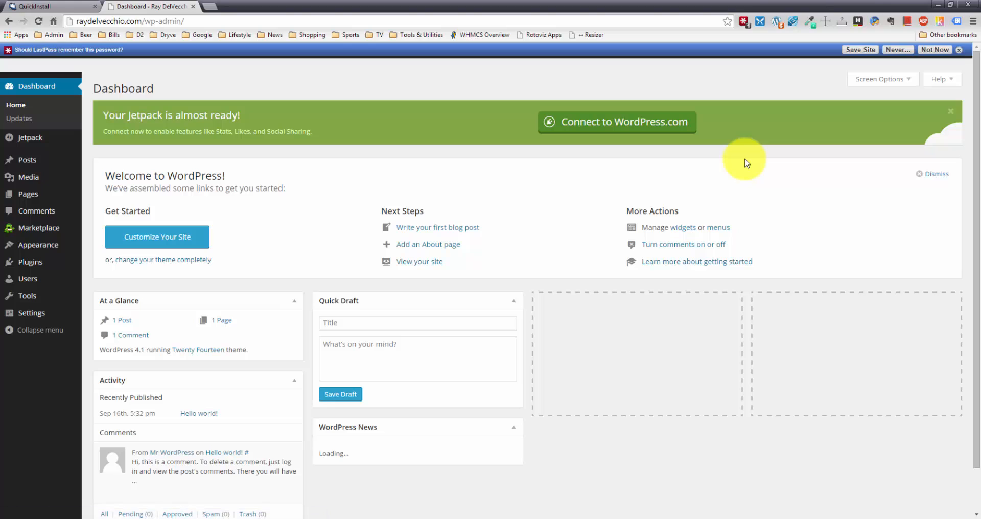
# Start saving the login in LastPass and shorten the entry's URL so it ends in /wp-admin.
pyautogui.click(861, 51)
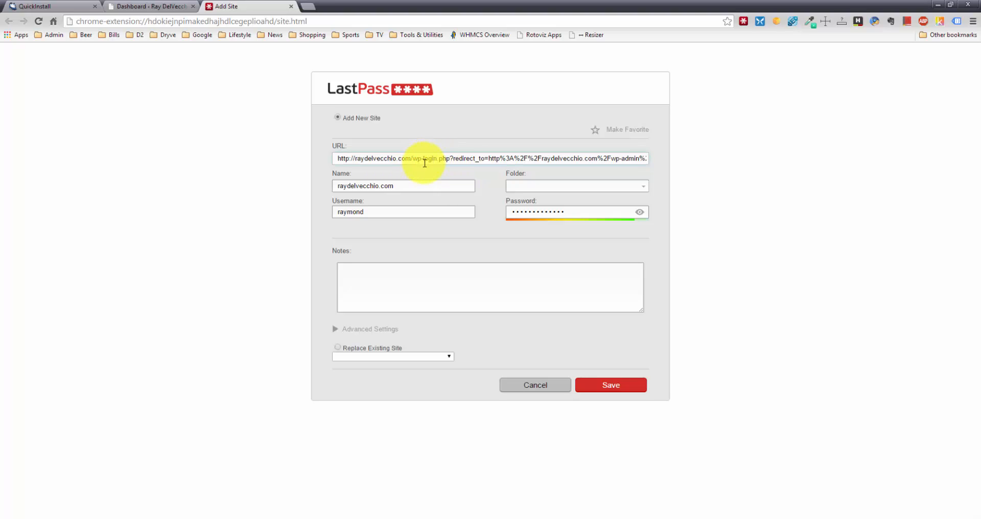
pyautogui.moveTo(423, 159); pyautogui.dragTo(724, 154)
pyautogui.press('BackSpace')
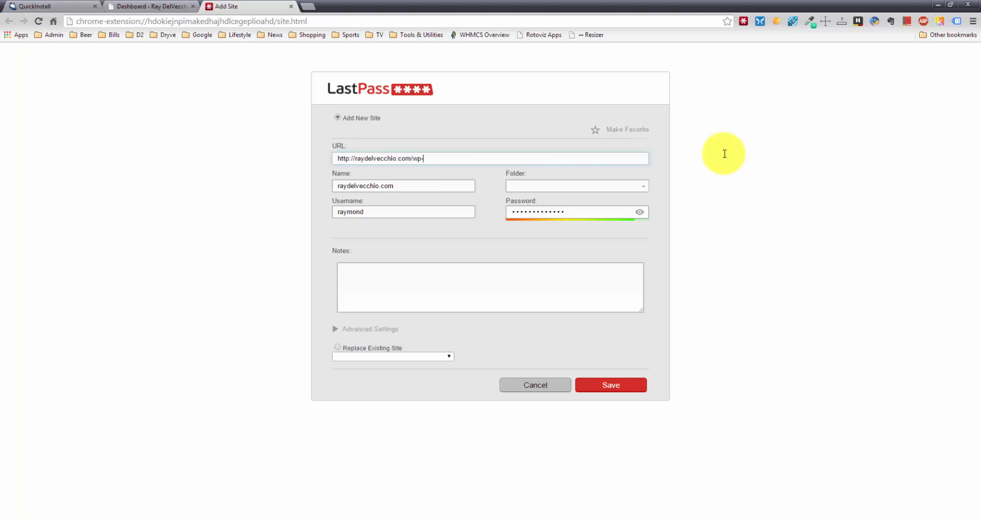
pyautogui.write('admin')
# Append /wp-admin to the domain in the LastPass entry's name and save the new site entry.
pyautogui.click(429, 185)
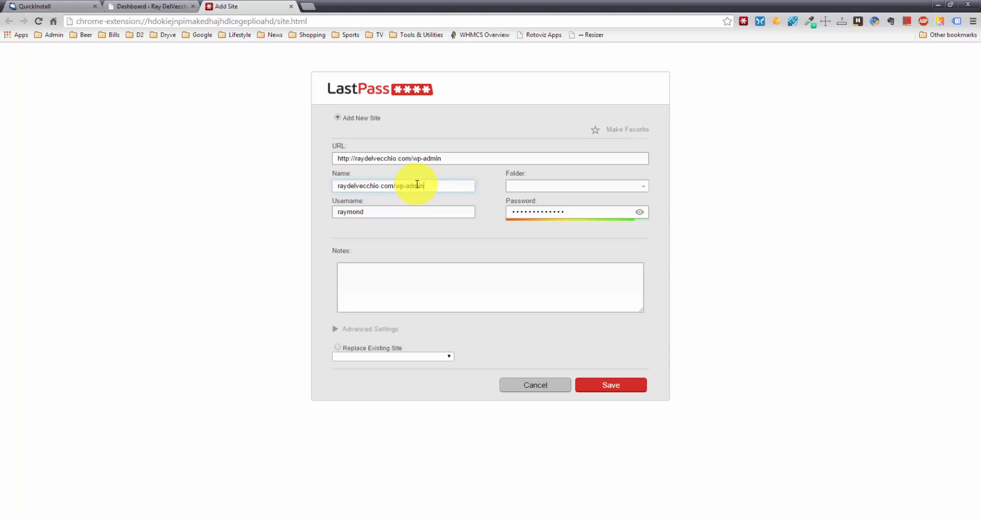
pyautogui.moveTo(429, 185); pyautogui.dragTo(328, 193)
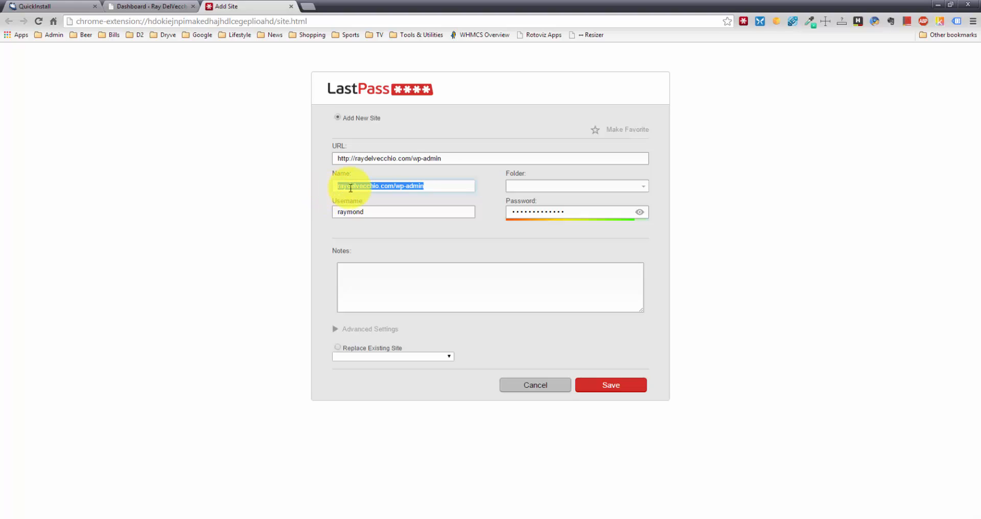
pyautogui.click(429, 186)
pyautogui.moveTo(429, 186); pyautogui.dragTo(339, 186)
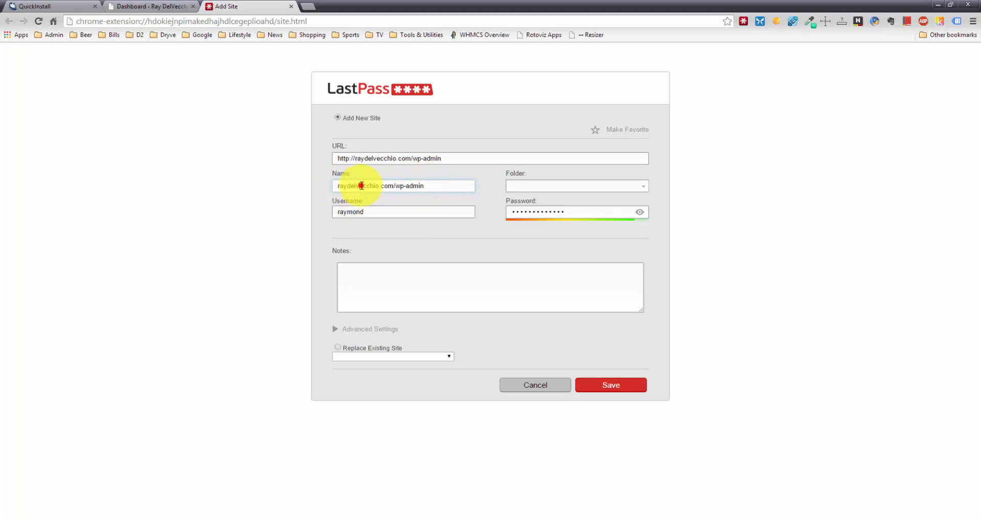
pyautogui.click(437, 186)
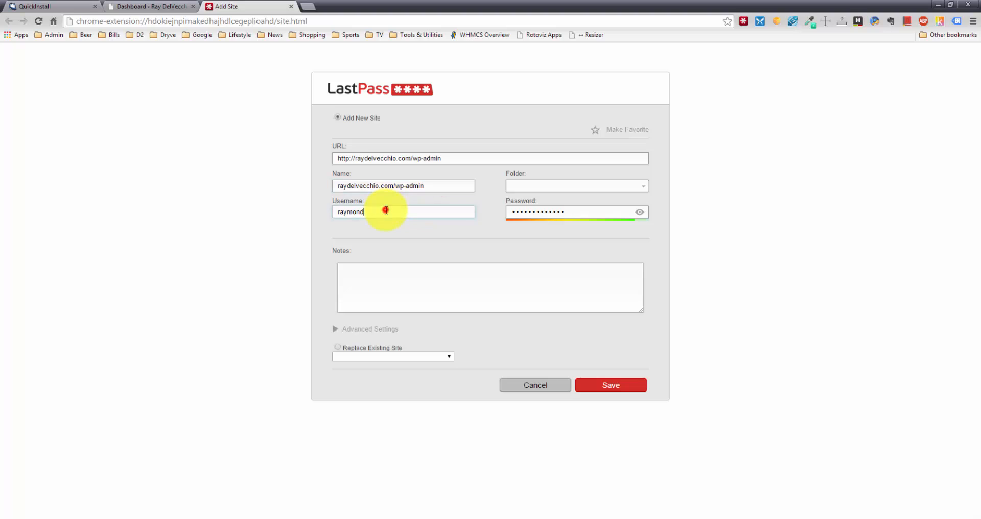
pyautogui.click(635, 389)
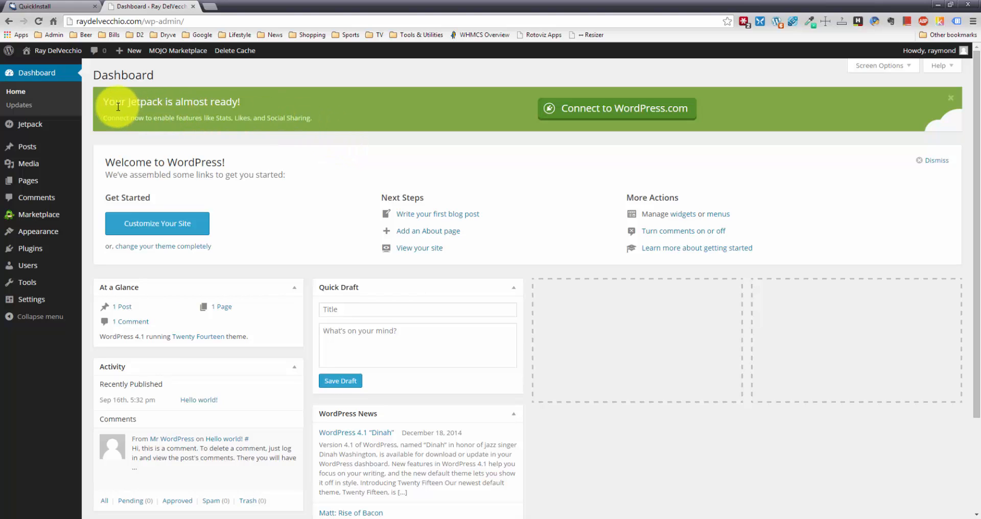
# Deactivate all installed plugins with one bulk action.
pyautogui.click(329, 115)
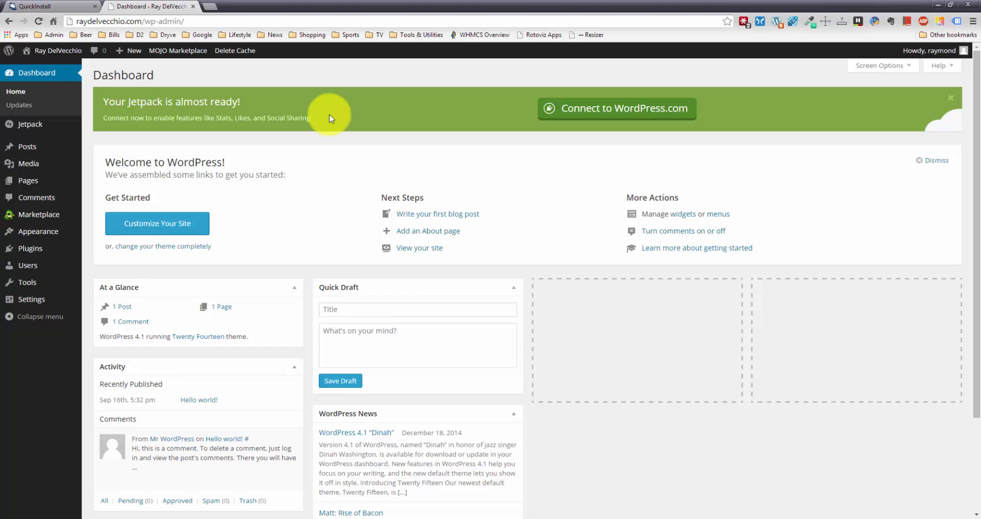
pyautogui.click(50, 253)
pyautogui.moveTo(72, 237)
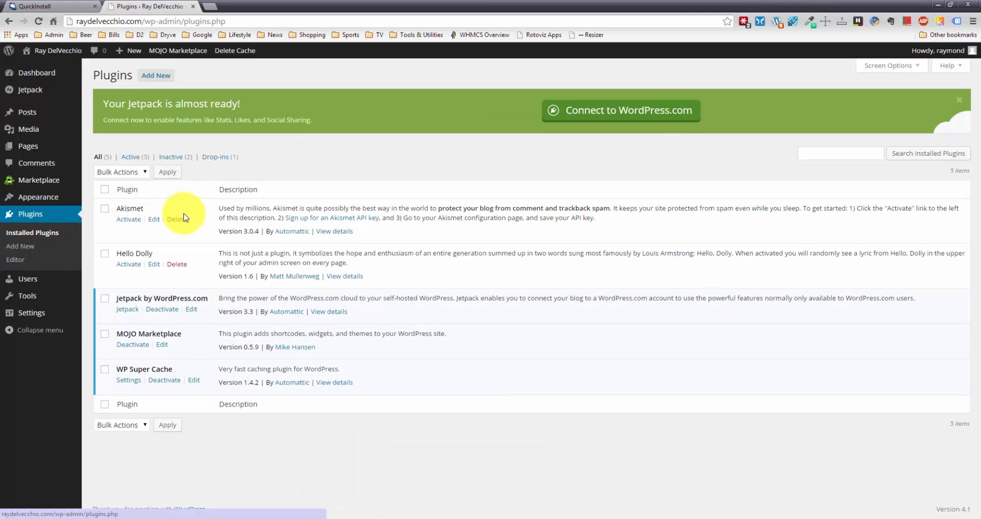
pyautogui.click(105, 190)
pyautogui.click(122, 172)
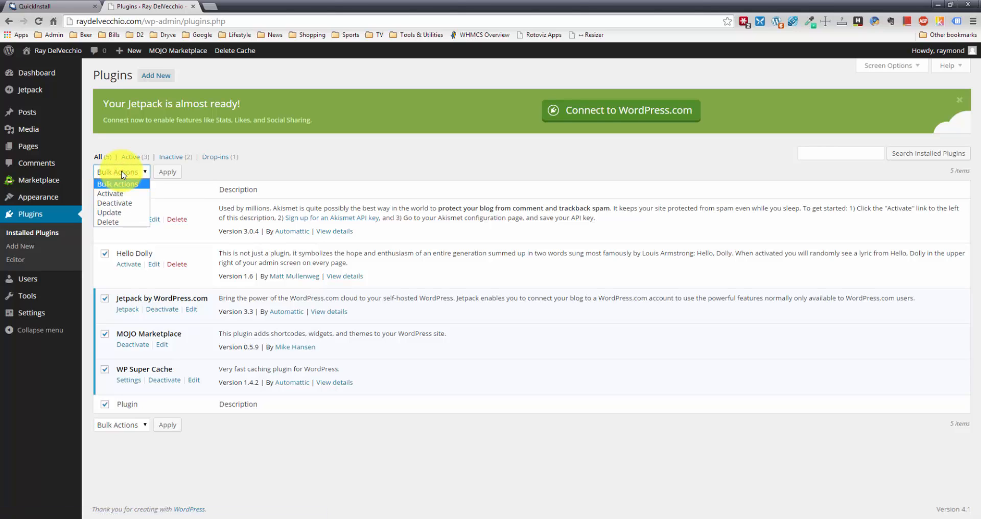
pyautogui.click(124, 203)
pyautogui.click(170, 172)
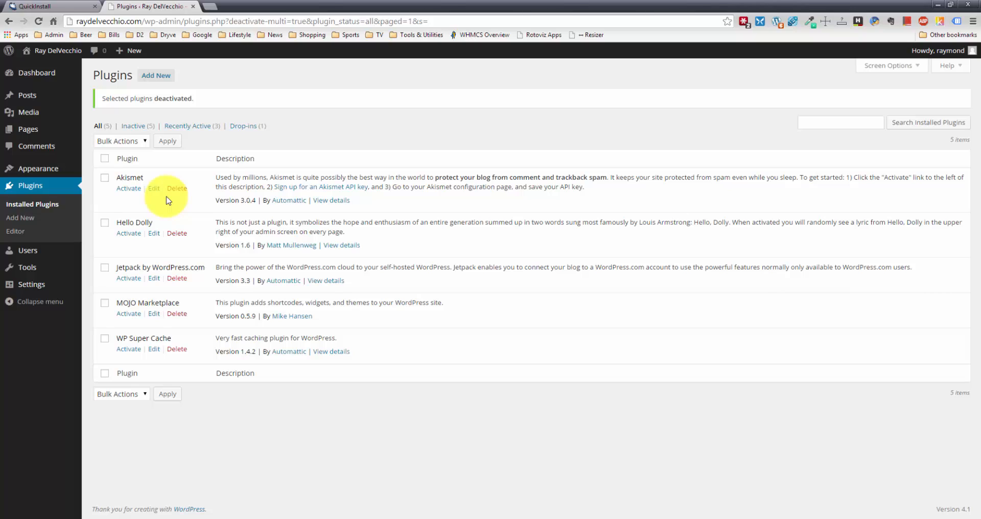
# Bulk delete all five deactivated plugins, including their files and data.
pyautogui.click(107, 160)
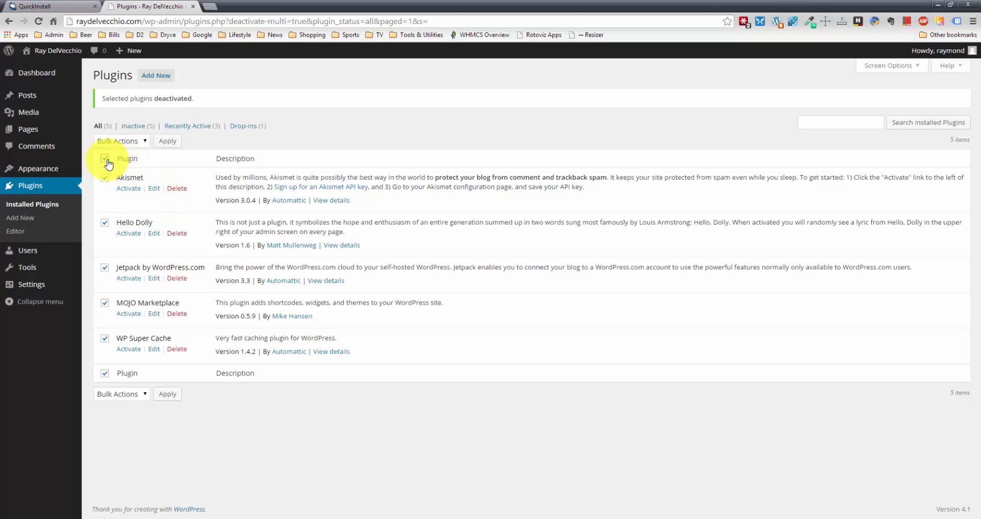
pyautogui.click(118, 143)
pyautogui.click(109, 191)
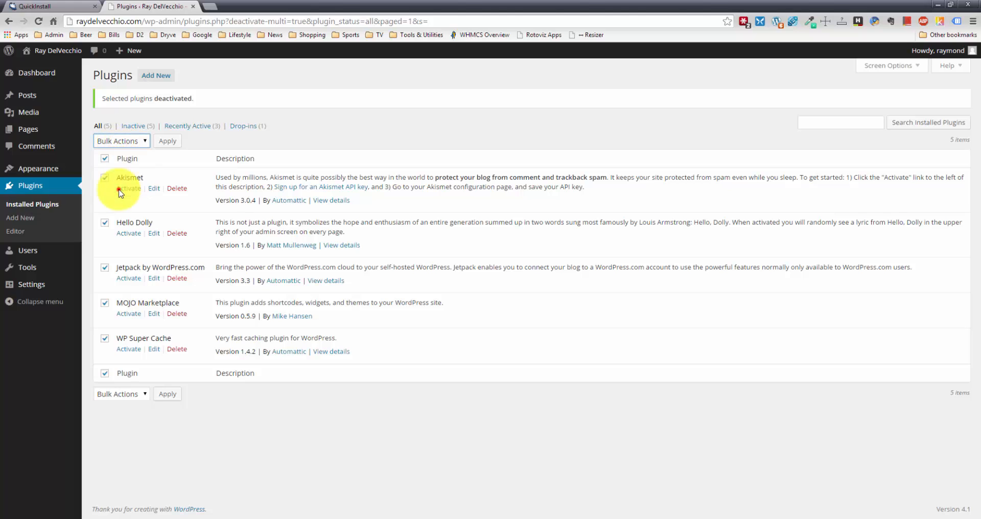
pyautogui.click(162, 143)
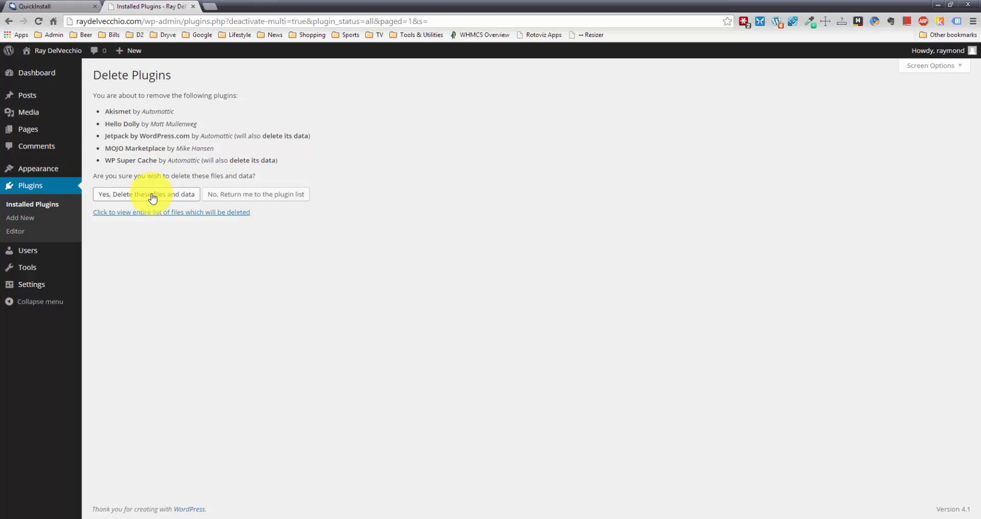
pyautogui.click(153, 198)
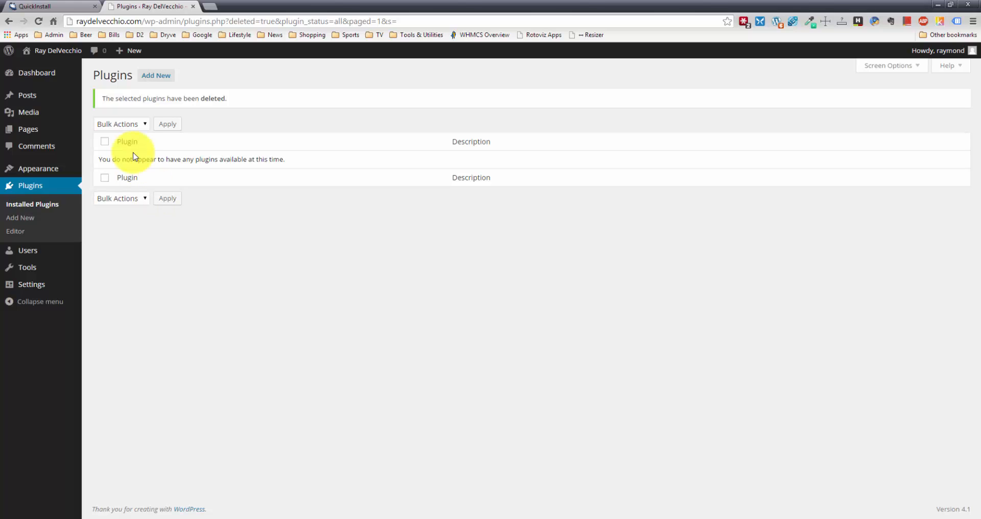
# Examine the site's public home page in a new tab and return to the admin tab.
pyautogui.moveTo(59, 51)
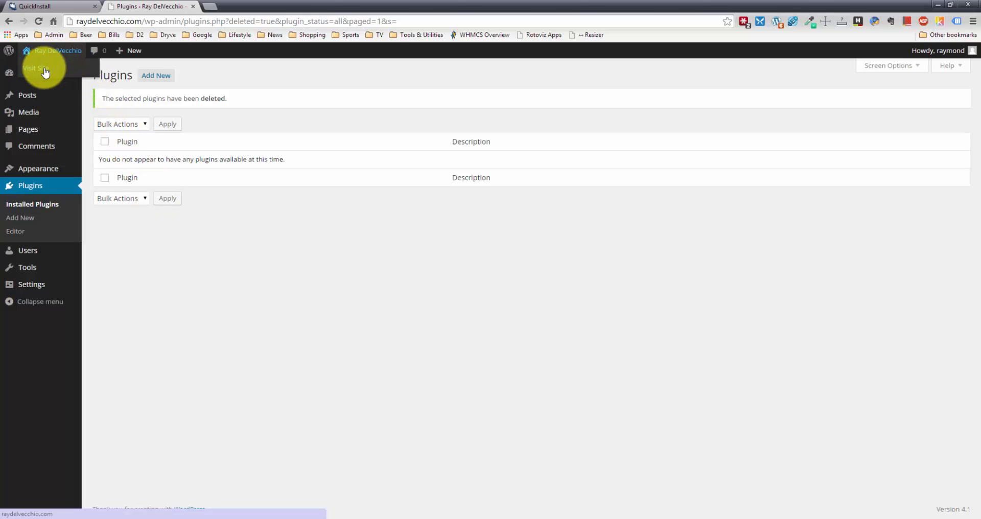
pyautogui.middleClick(45, 71)
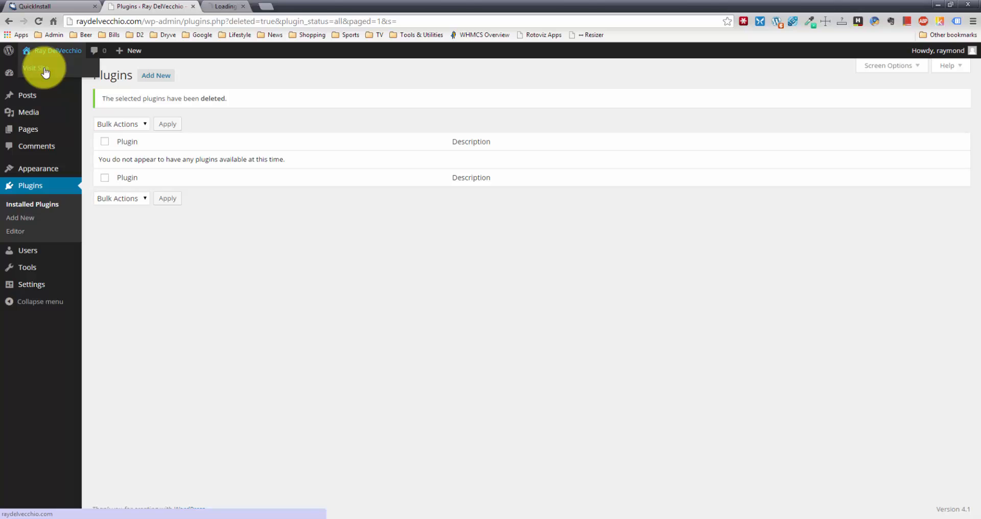
pyautogui.click(232, 5)
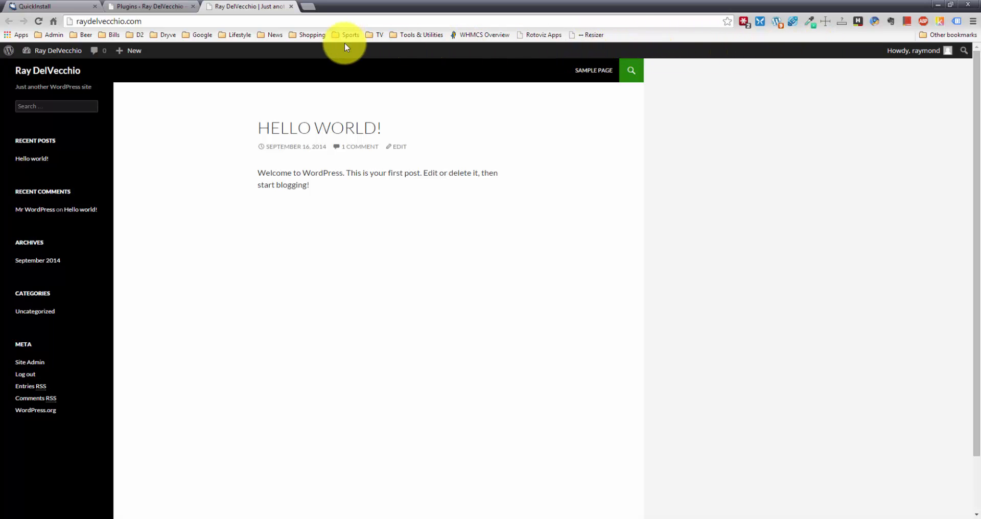
pyautogui.click(155, 10)
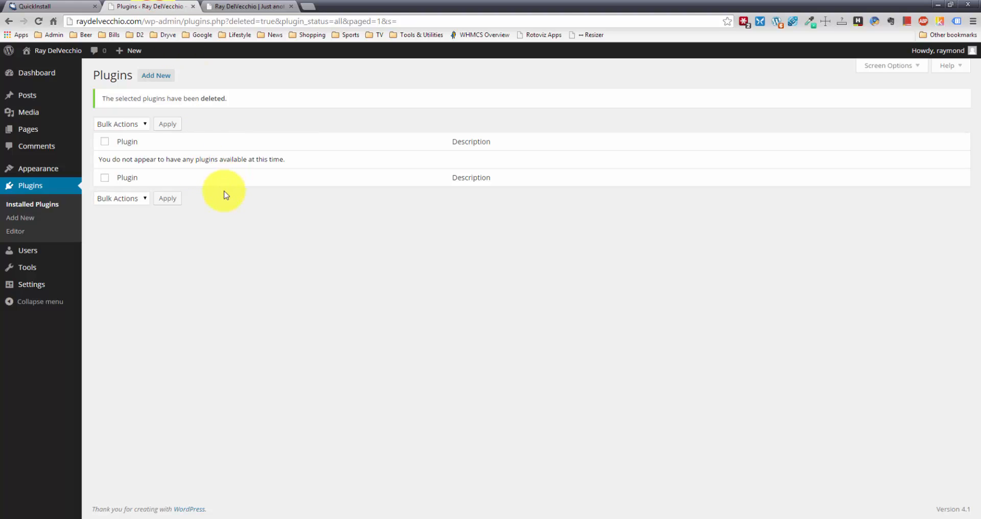
# Open the administrator's user profile and disable showing the toolbar when viewing the site.
pyautogui.moveTo(63, 258)
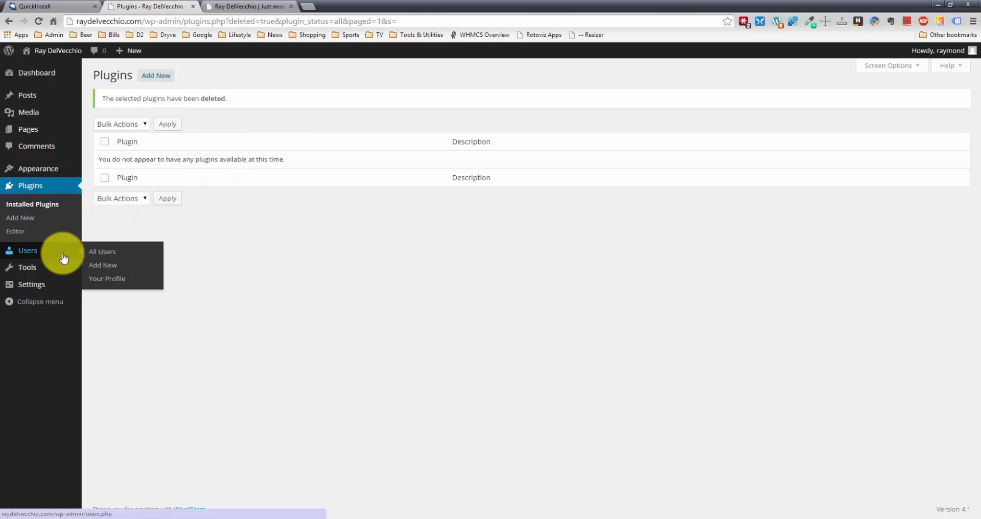
pyautogui.click(61, 253)
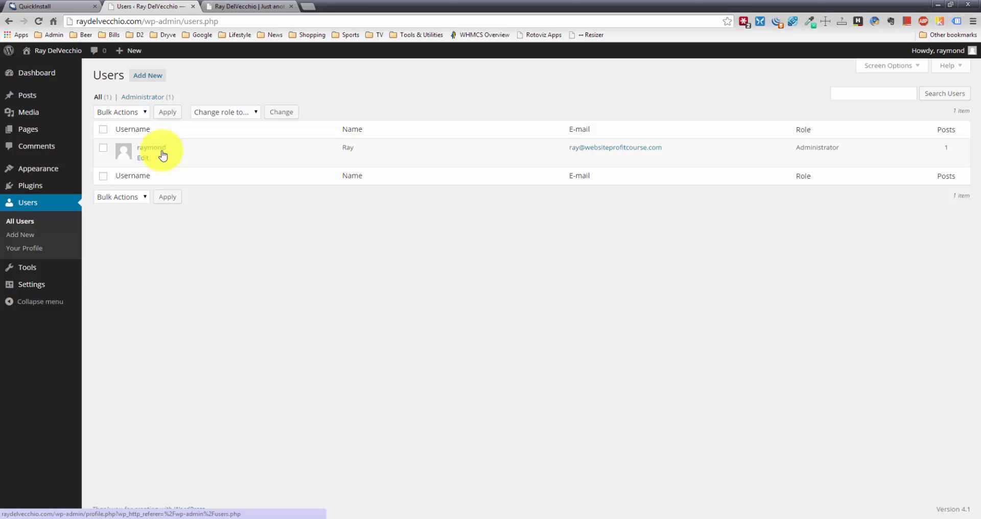
pyautogui.click(162, 154)
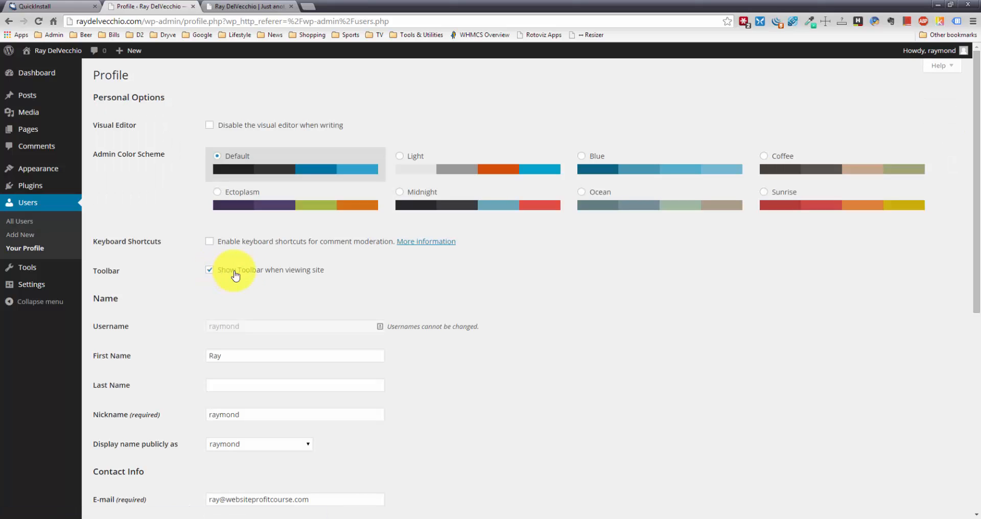
pyautogui.click(210, 271)
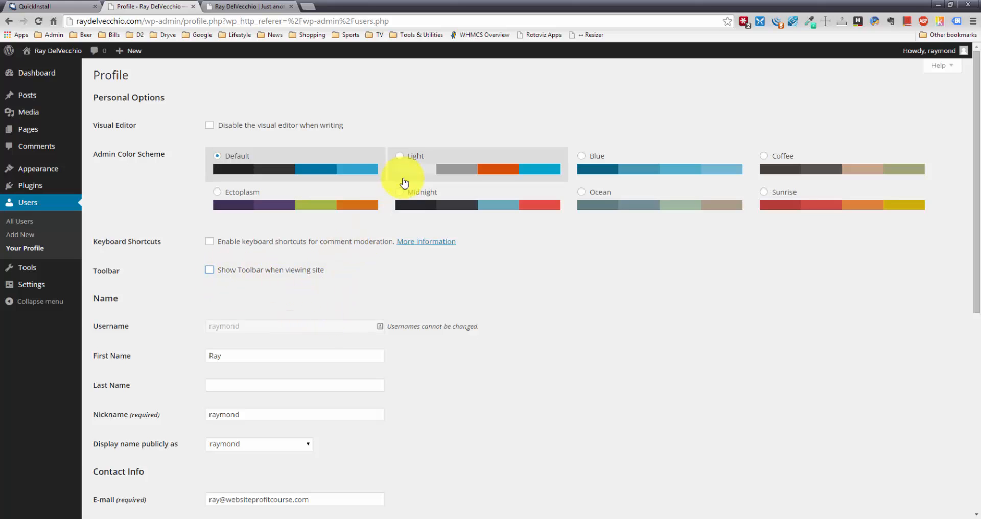
# Try the Light, Midnight, Ocean, Blue, Coffee, Sunrise and Ectoplasm admin color schemes and return to Default.
pyautogui.click(403, 160)
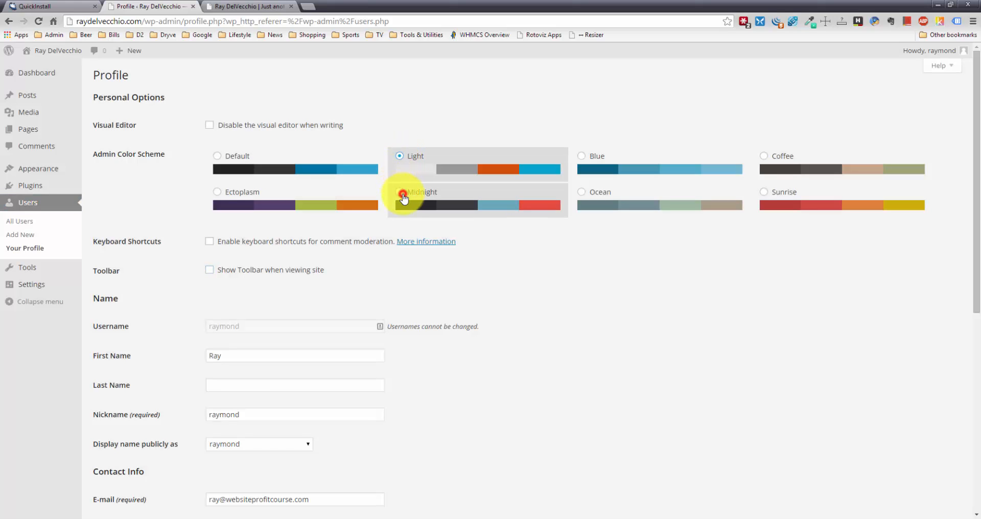
pyautogui.click(404, 197)
pyautogui.click(591, 196)
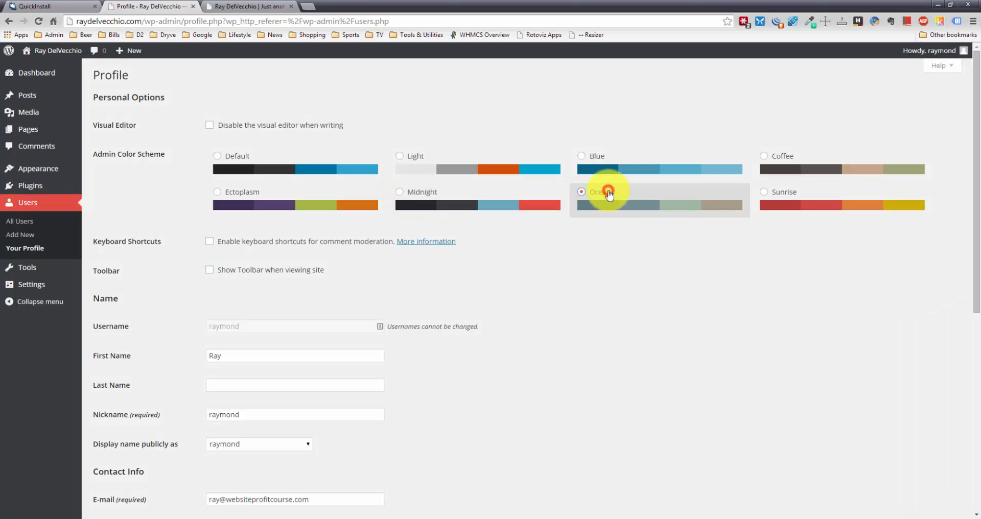
pyautogui.click(620, 172)
pyautogui.click(820, 167)
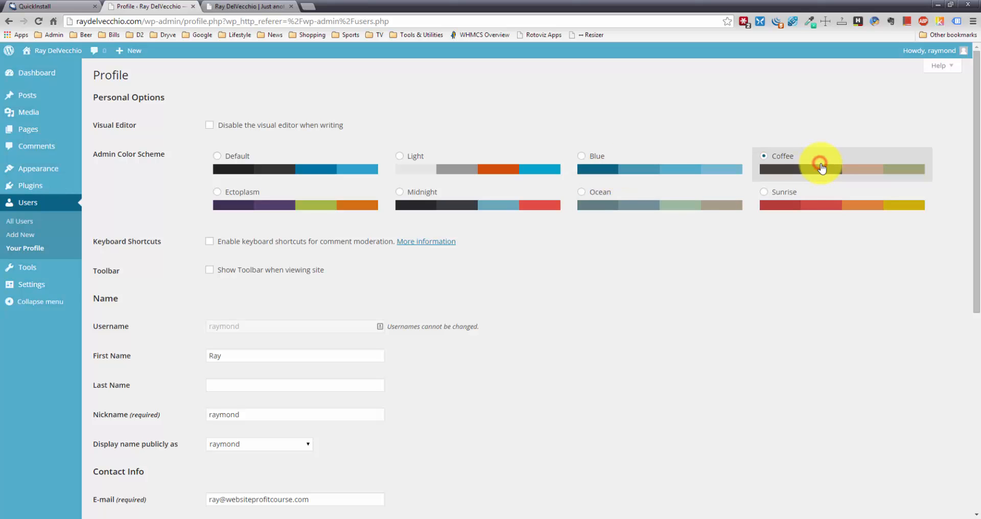
pyautogui.click(804, 203)
pyautogui.click(271, 207)
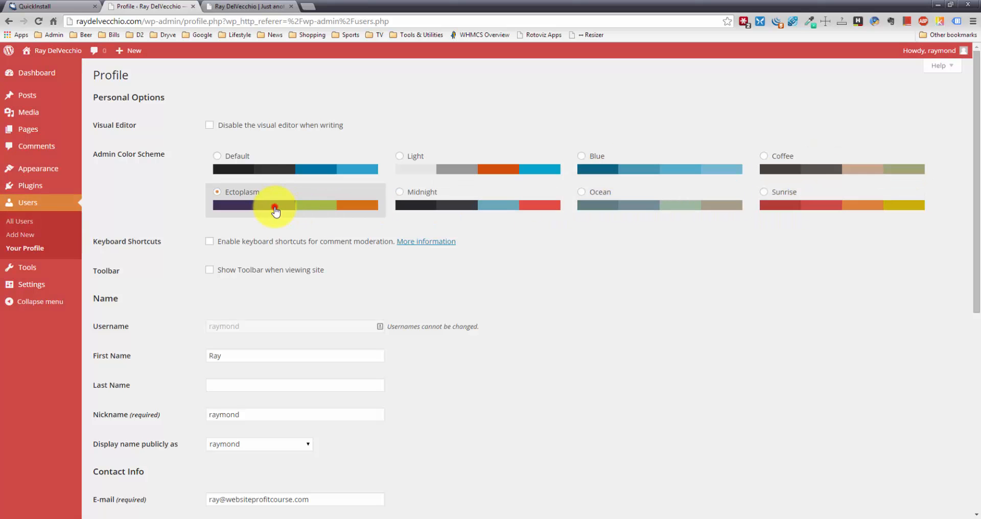
pyautogui.click(263, 169)
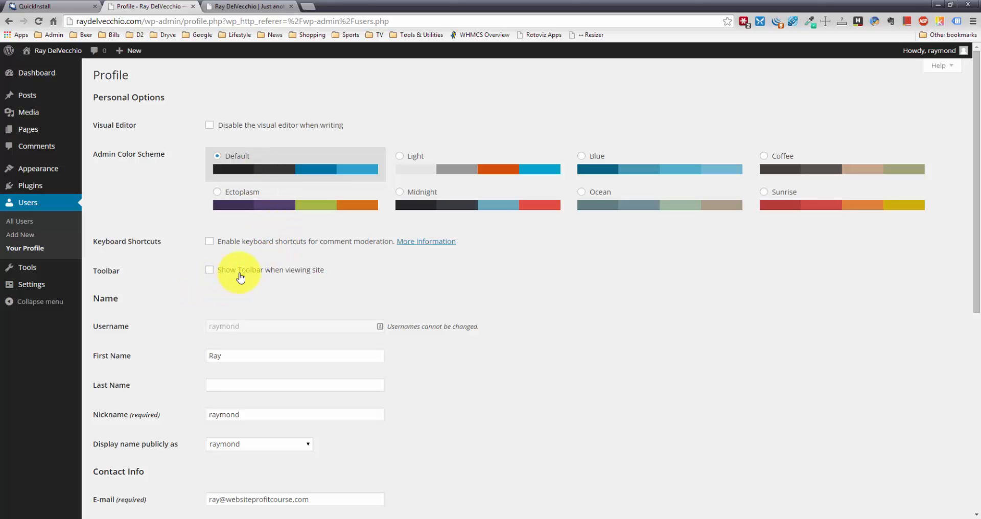
# Save the changes to the user profile, leaving the contact, biography and new password fields as they are.
pyautogui.scroll(-6, 241, 278)
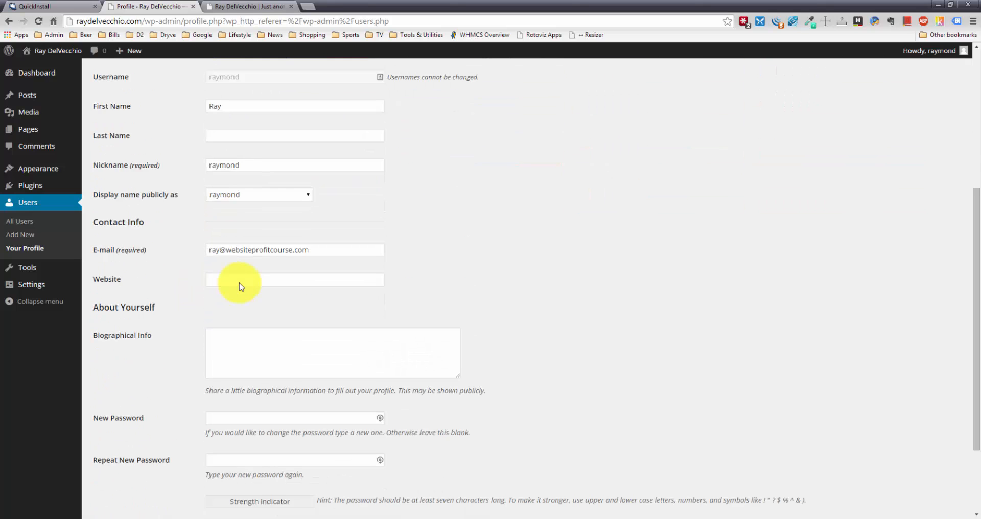
pyautogui.scroll(-2, 241, 286)
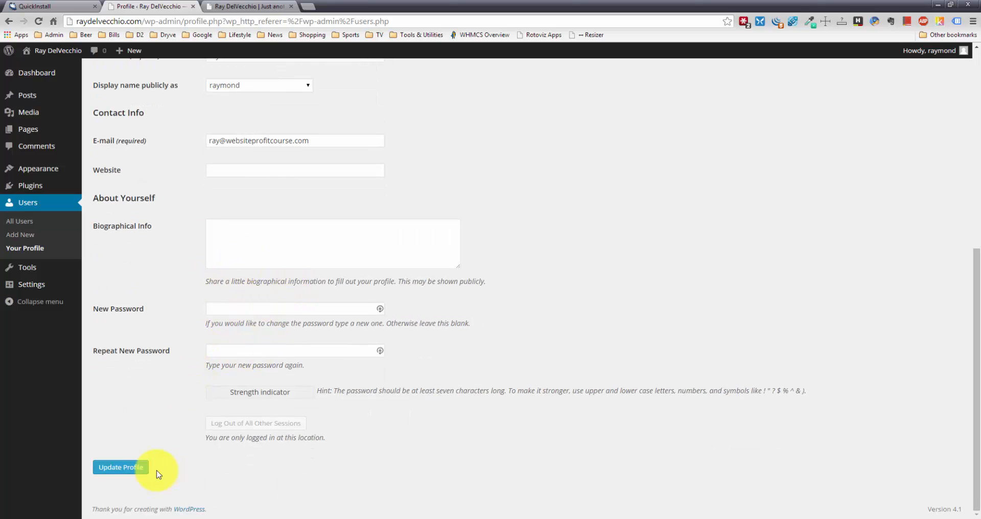
pyautogui.click(131, 475)
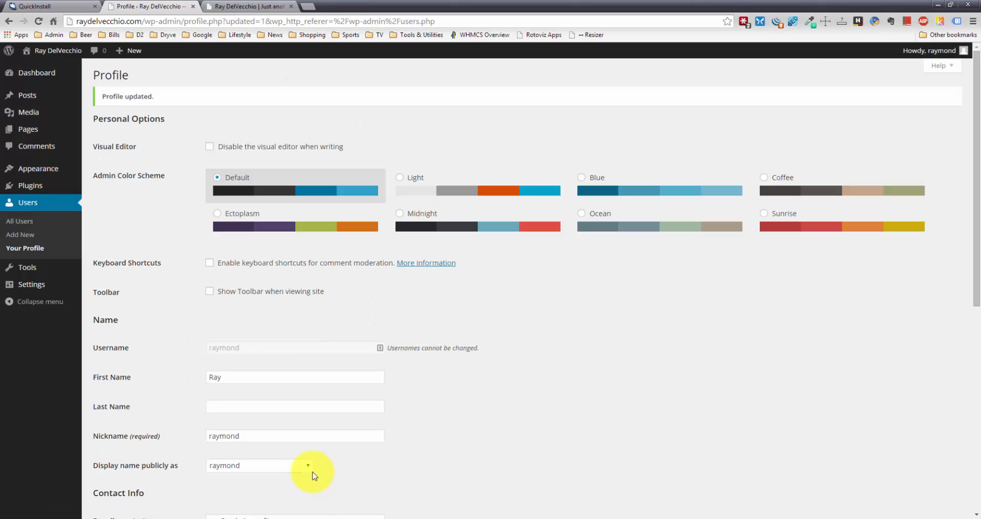
# Reload the site's public home page in its open tab to check the toolbar setting.
pyautogui.click(271, 5)
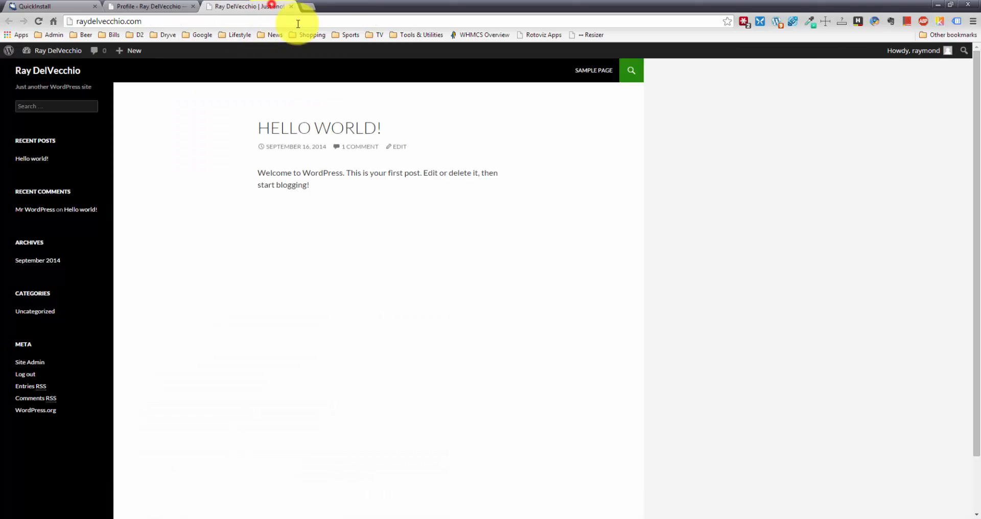
pyautogui.rightClick(583, 169)
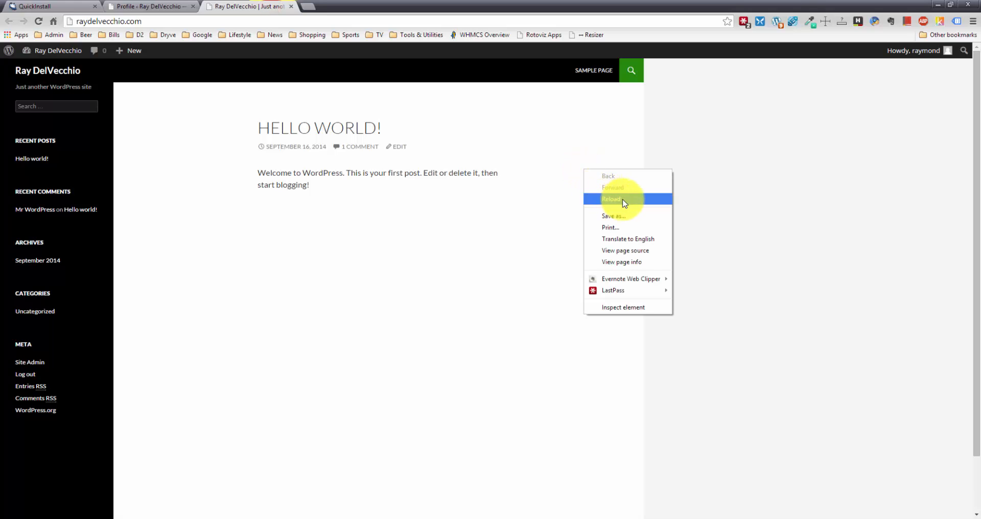
pyautogui.click(624, 203)
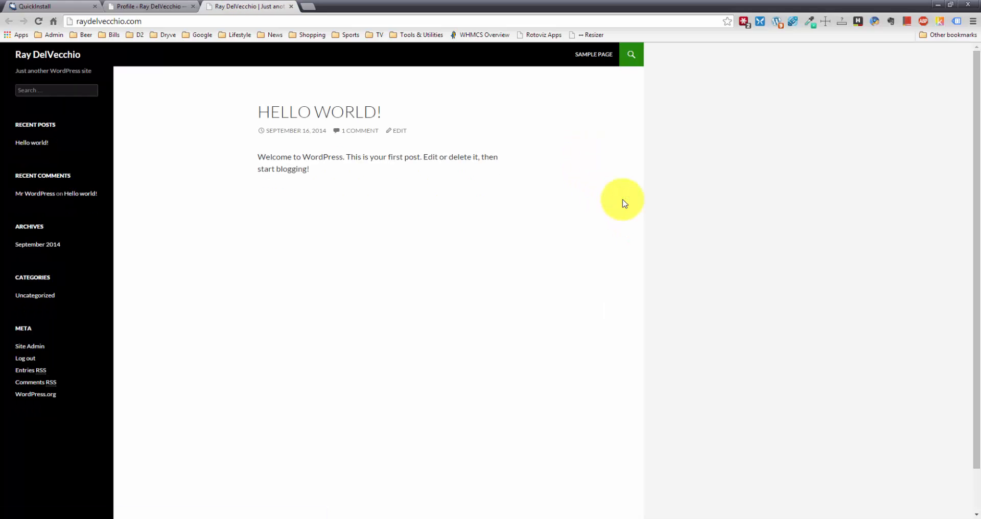